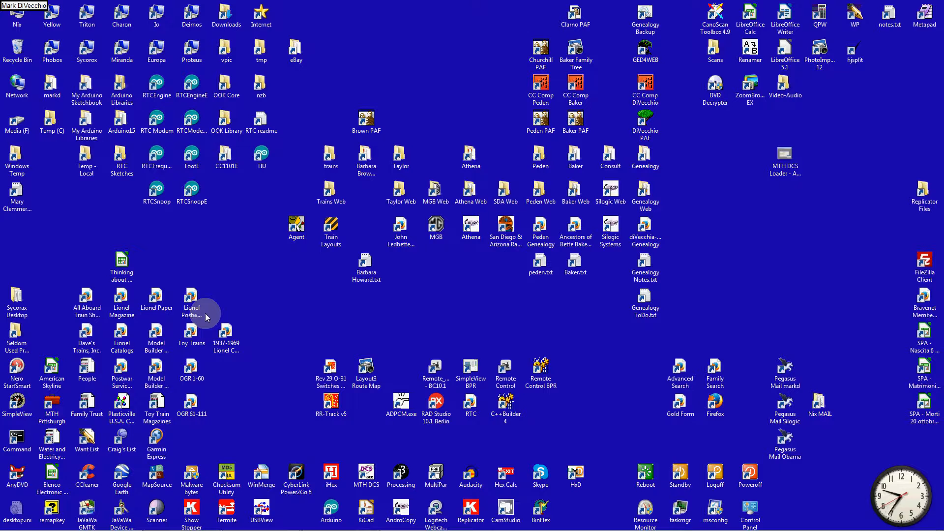
# Start a connected Remote Train Control session and place its AIU controls for TIU 2 AIU 1 beside the main window
pyautogui.doubleClick(431, 372)
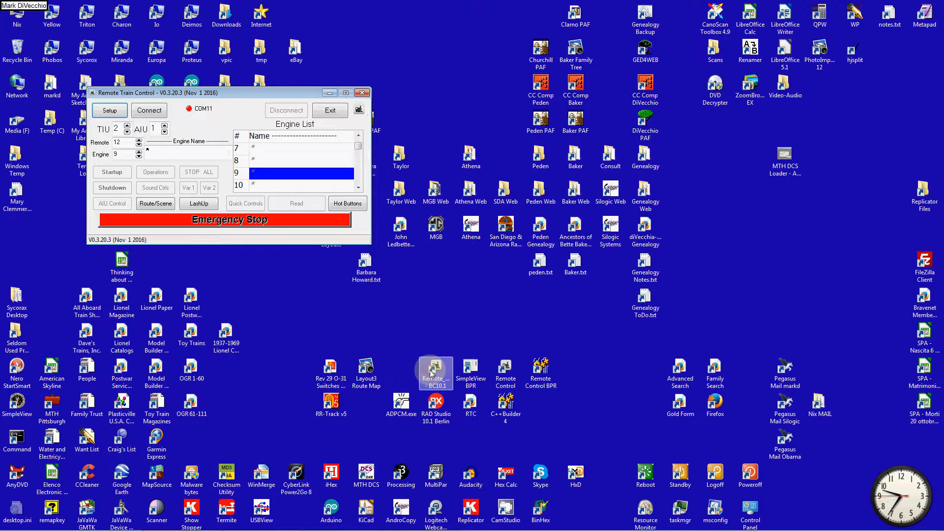
pyautogui.click(146, 114)
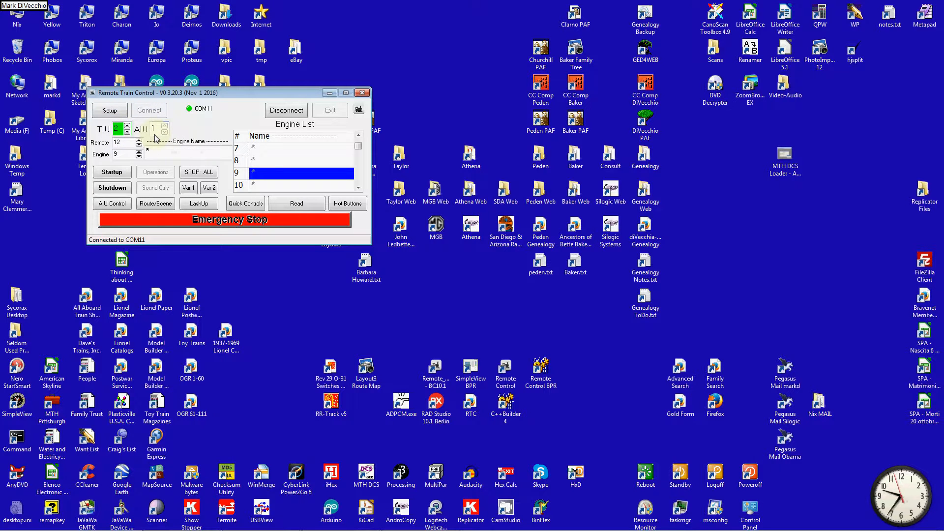
pyautogui.click(121, 209)
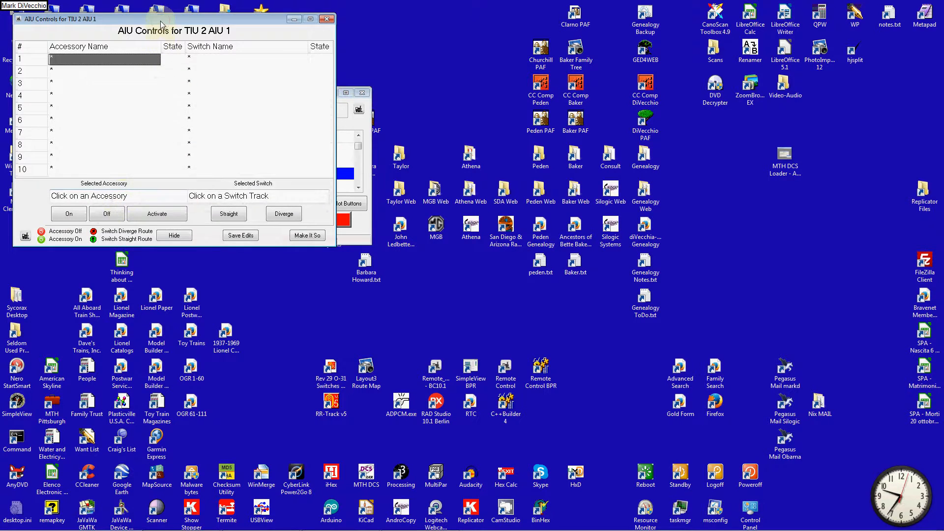
pyautogui.moveTo(212, 17); pyautogui.dragTo(535, 84)
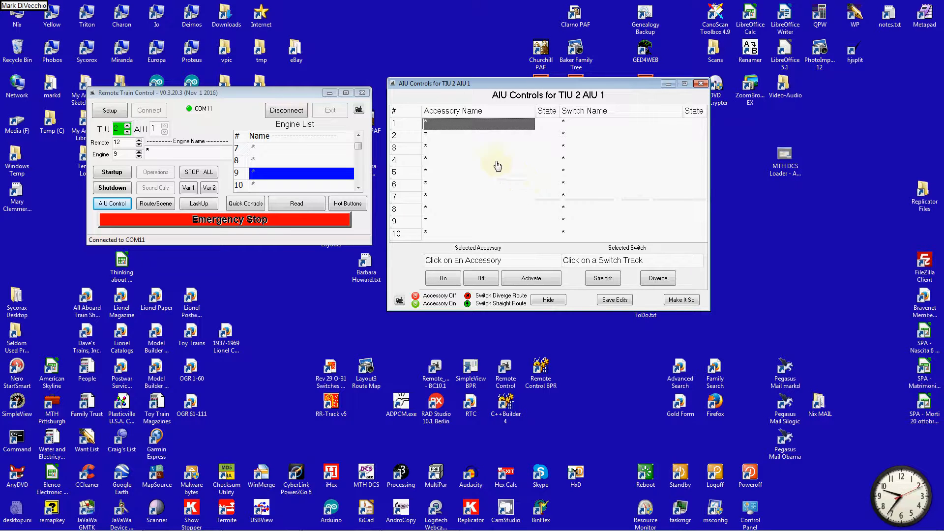
# Name the first accessory of TIU 2 AIU 1 "Accy 1 TIU2 AIU1"
pyautogui.rightClick(459, 124)
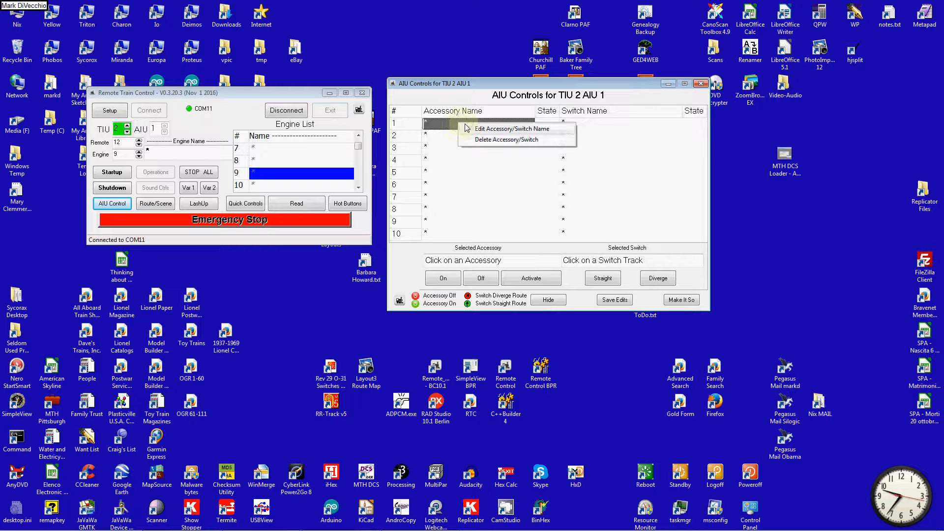
pyautogui.click(494, 129)
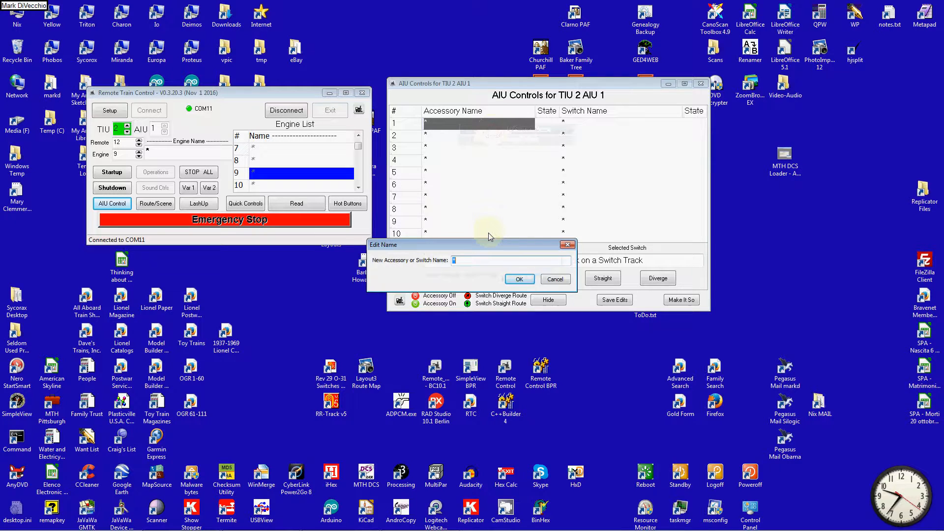
pyautogui.write('Accy 1')
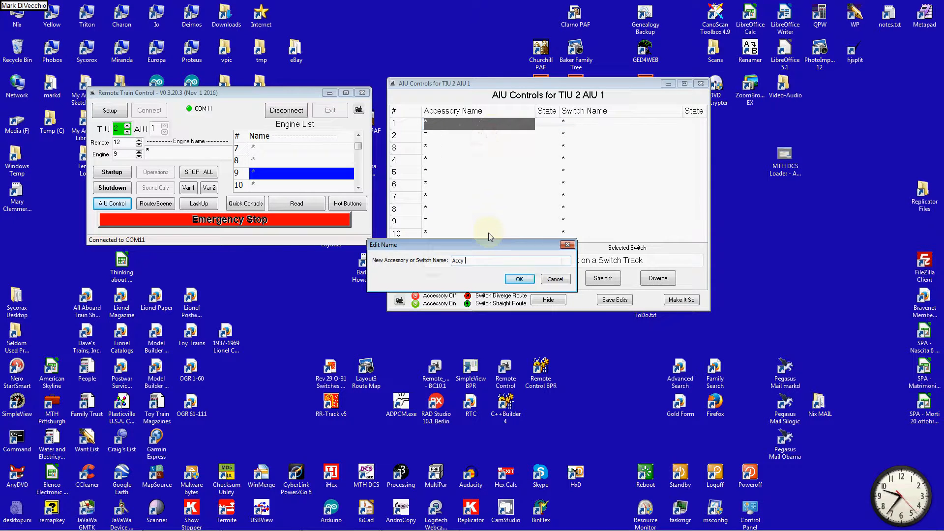
pyautogui.write(' TIU')
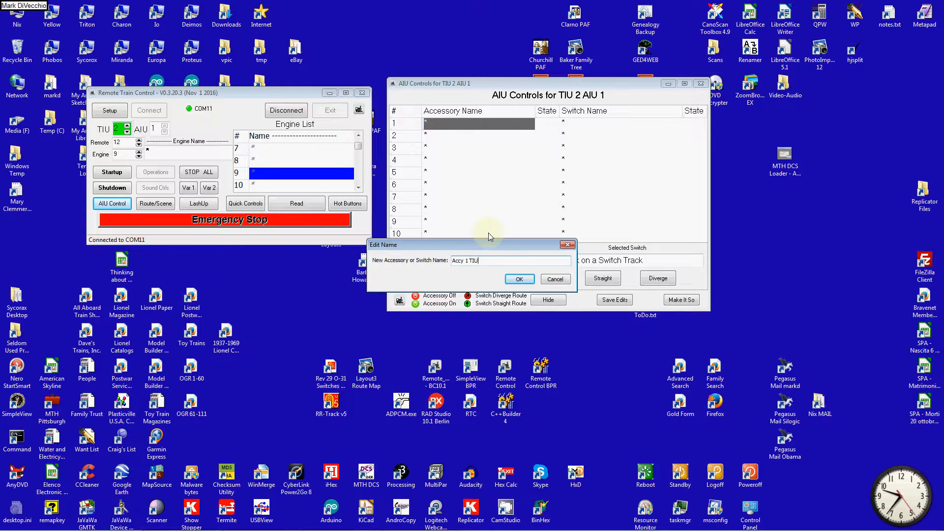
pyautogui.write('2 AIU1')
pyautogui.click(518, 280)
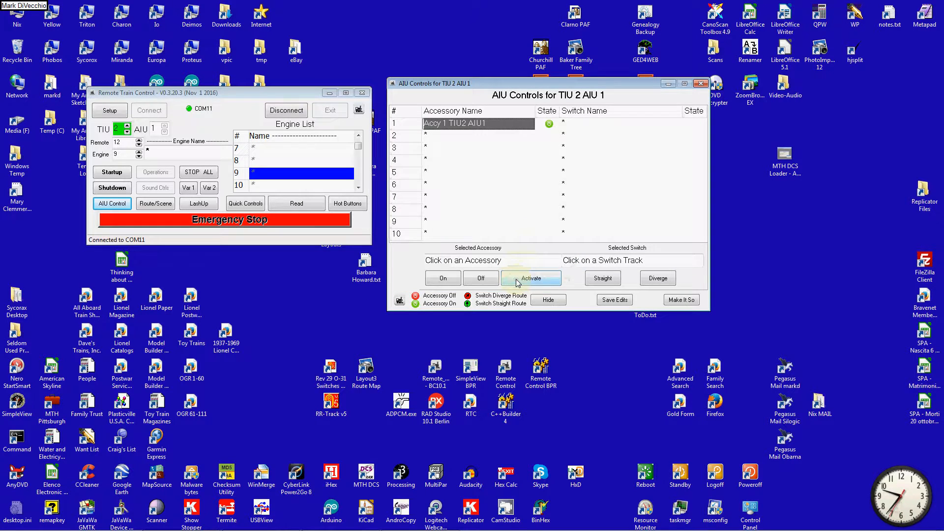
pyautogui.rightClick(589, 130)
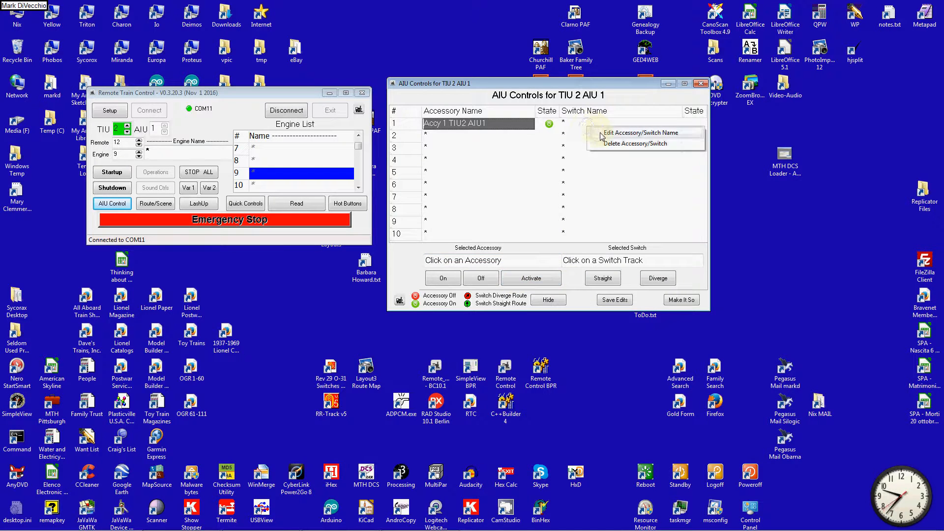
pyautogui.click(601, 133)
pyautogui.write('Swi')
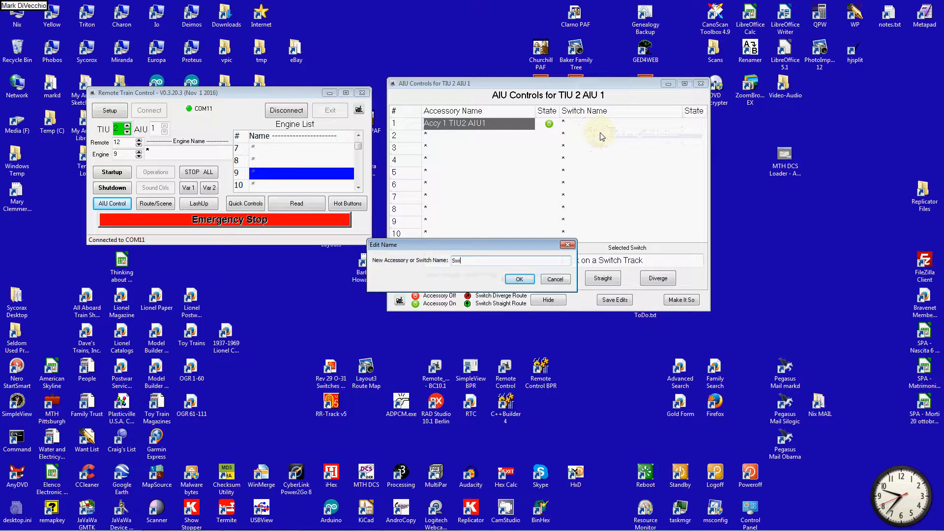
pyautogui.write('tch 1 T')
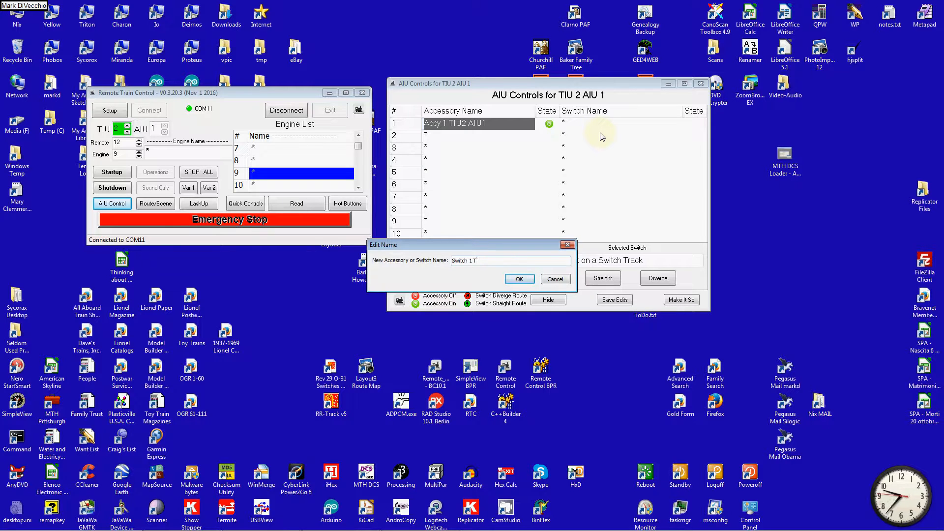
pyautogui.click(557, 280)
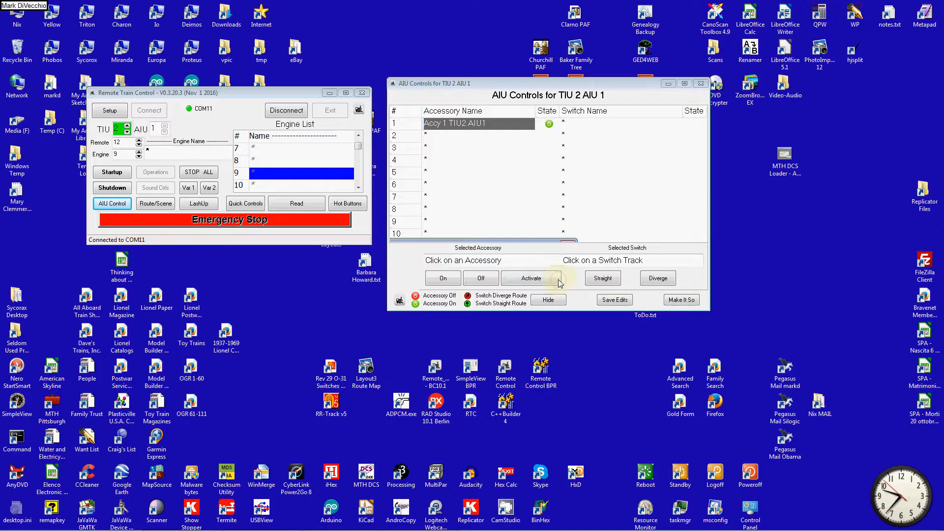
# Name the first switch of TIU 2 AIU 1 "Switch 1 TIU2 AIU1" and save the edits
pyautogui.click(594, 129)
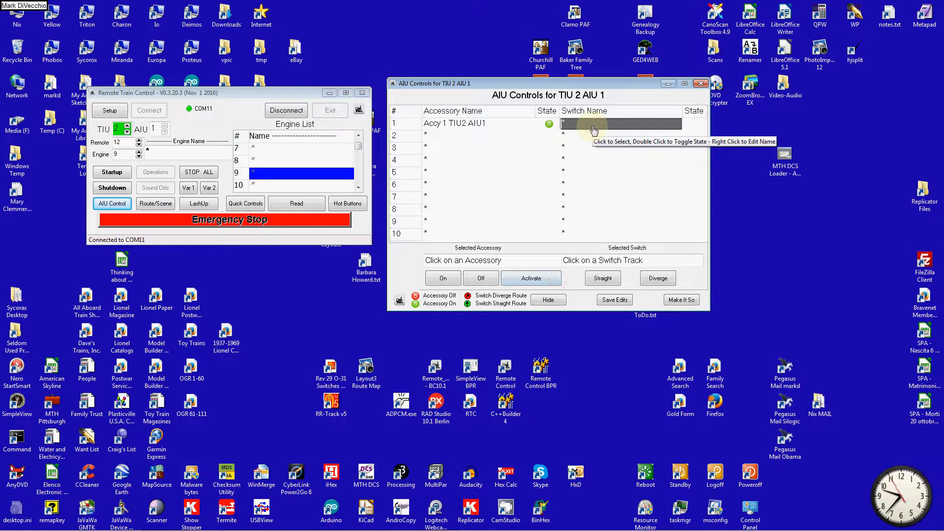
pyautogui.rightClick(593, 128)
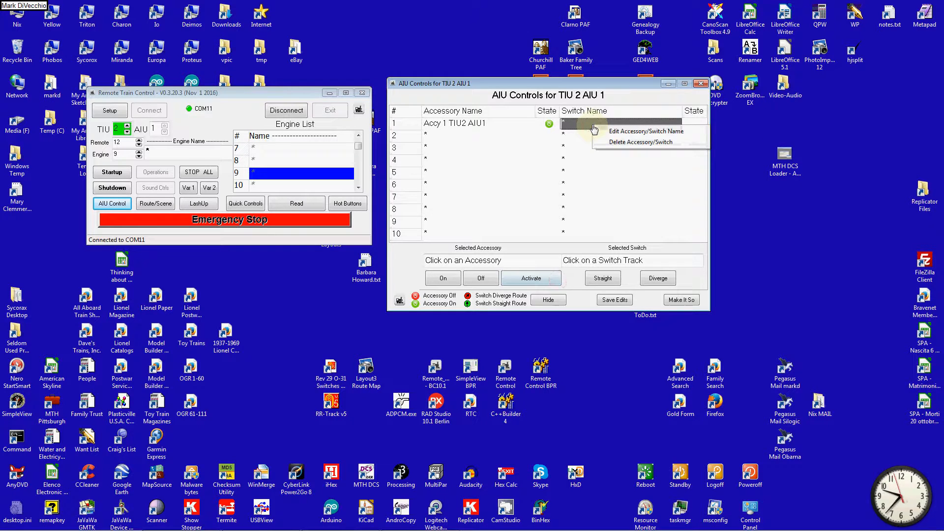
pyautogui.click(619, 132)
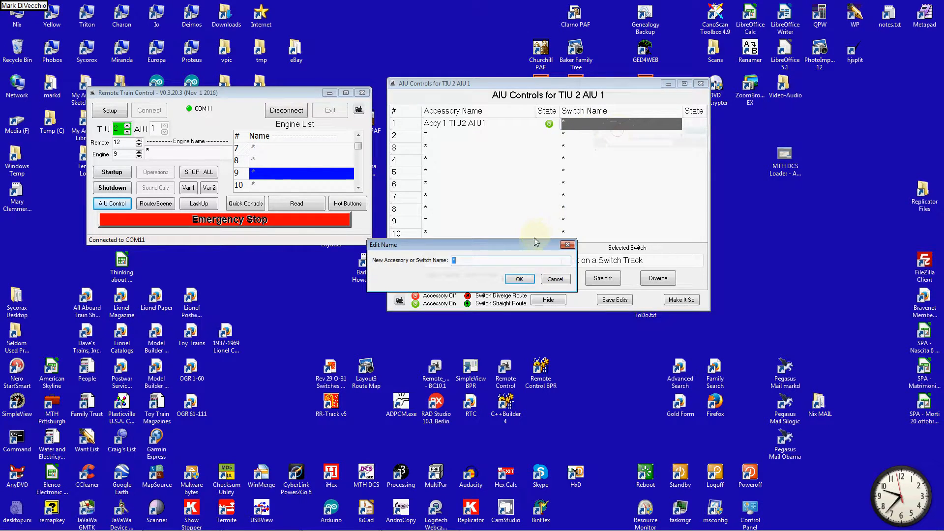
pyautogui.write('Switch')
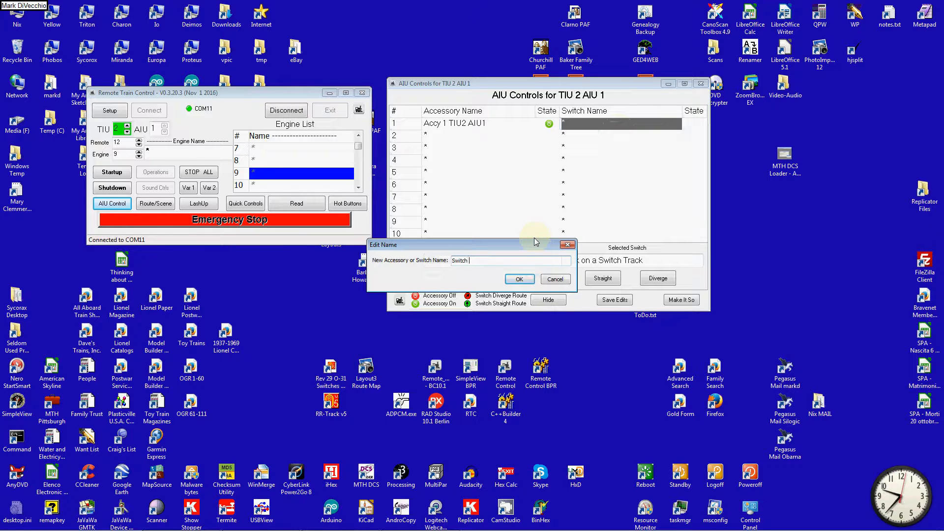
pyautogui.write(' 1 TIU2 AIU1')
pyautogui.click(519, 279)
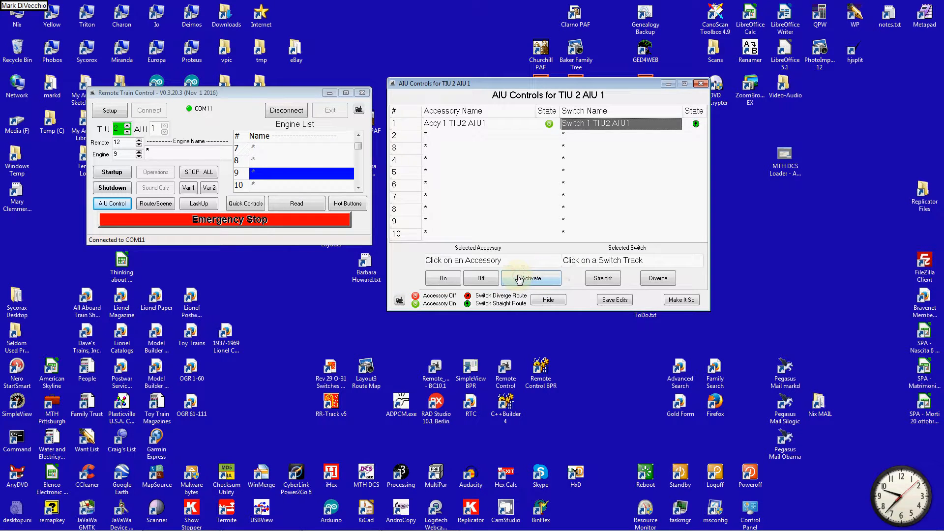
pyautogui.click(613, 305)
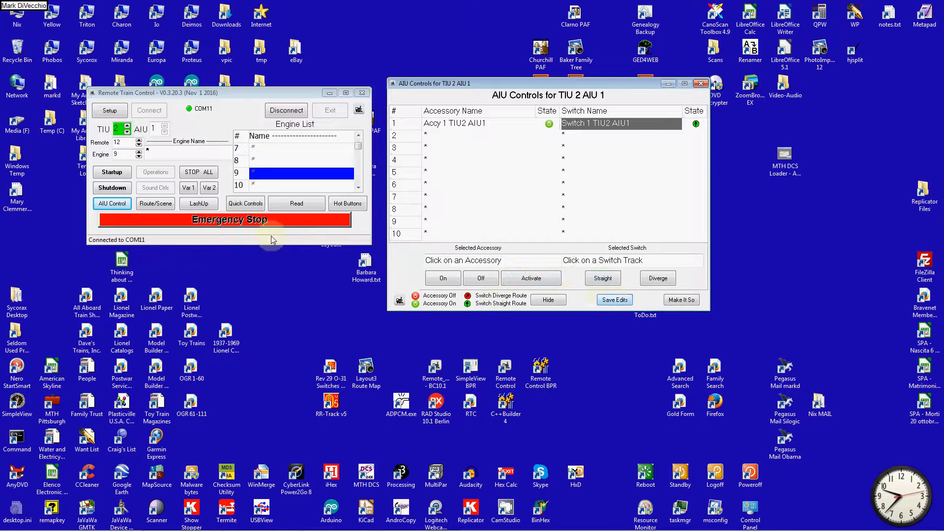
# Open the route/scene window from the main control window and start creating a new route/scene in empty slot 1
pyautogui.moveTo(204, 95); pyautogui.dragTo(195, 88)
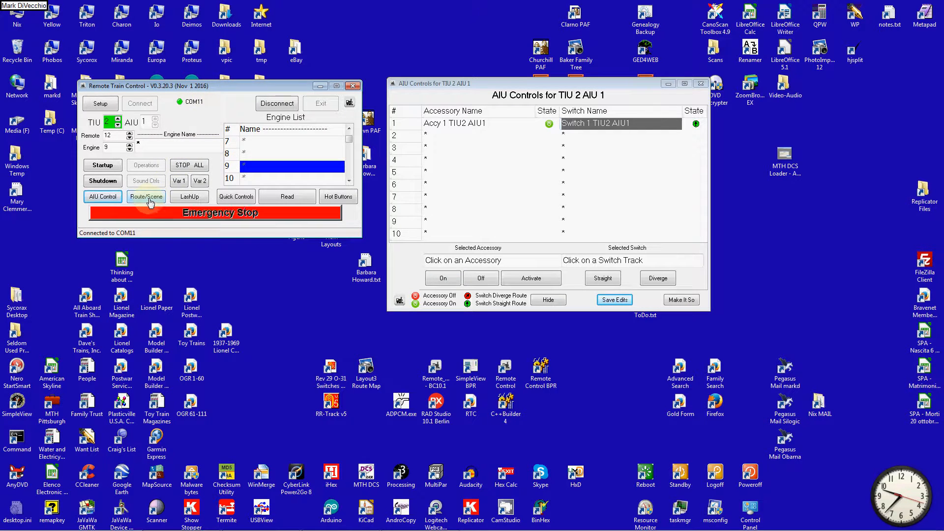
pyautogui.click(150, 201)
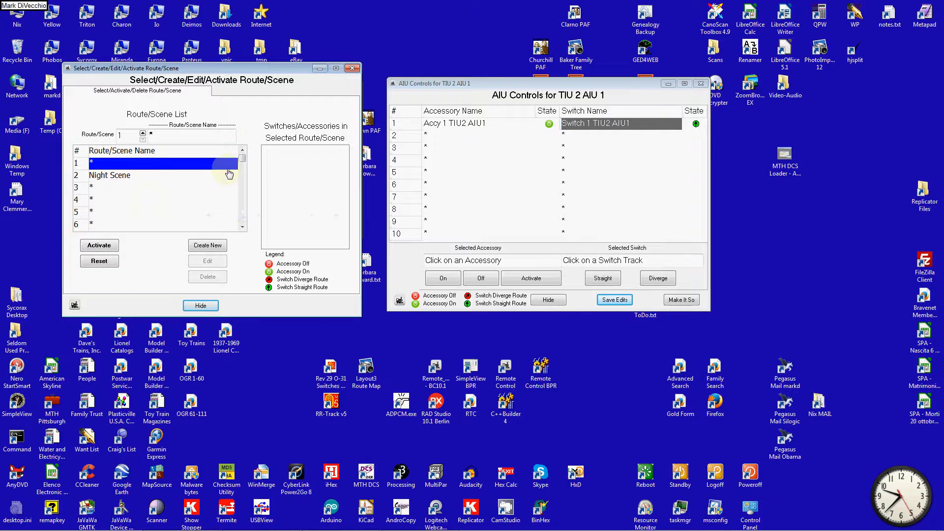
pyautogui.moveTo(243, 159)
pyautogui.mouseDown()
pyautogui.moveTo(249, 228)
pyautogui.moveTo(254, 158)
pyautogui.mouseUp()
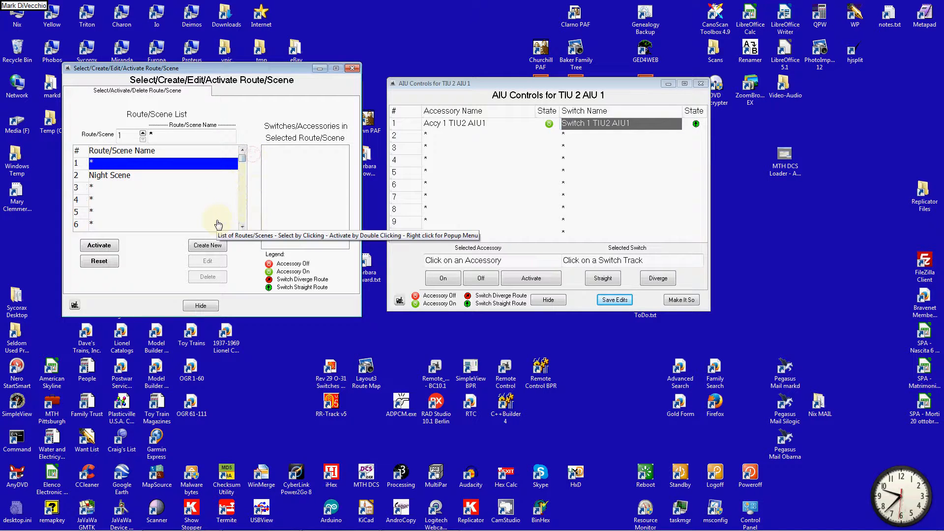
pyautogui.click(112, 165)
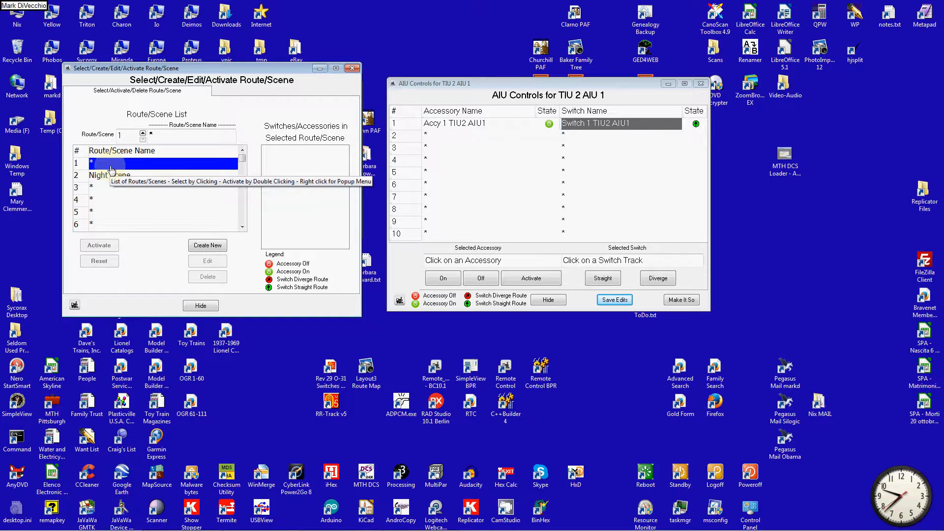
pyautogui.click(206, 247)
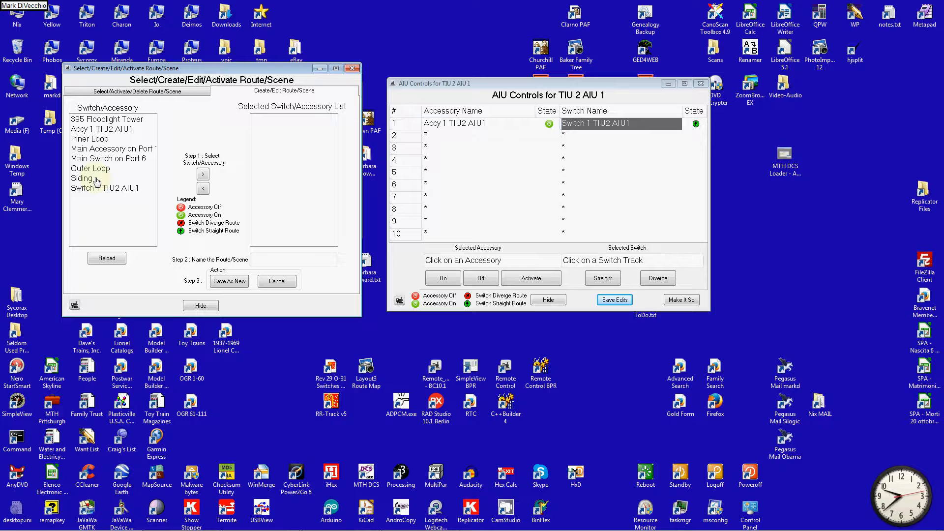
# Add the accessory "Accy 1 TIU2 AIU1" and the switch "Switch 1 TIU2 AIU1" to the new scene's selected list
pyautogui.click(108, 129)
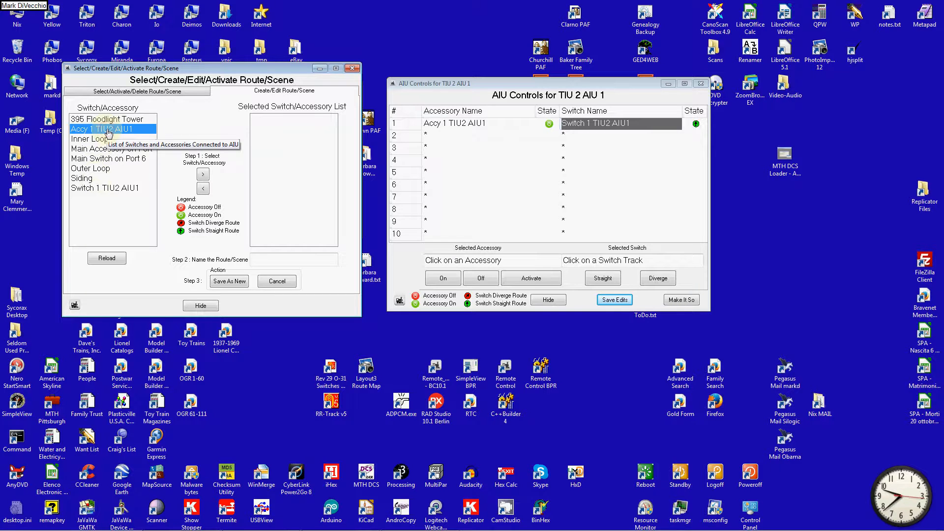
pyautogui.click(203, 174)
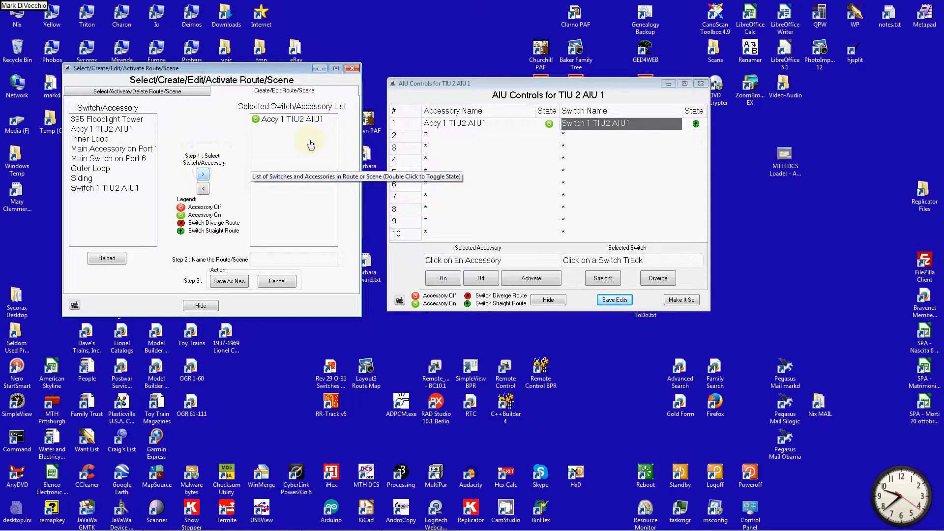
pyautogui.click(106, 189)
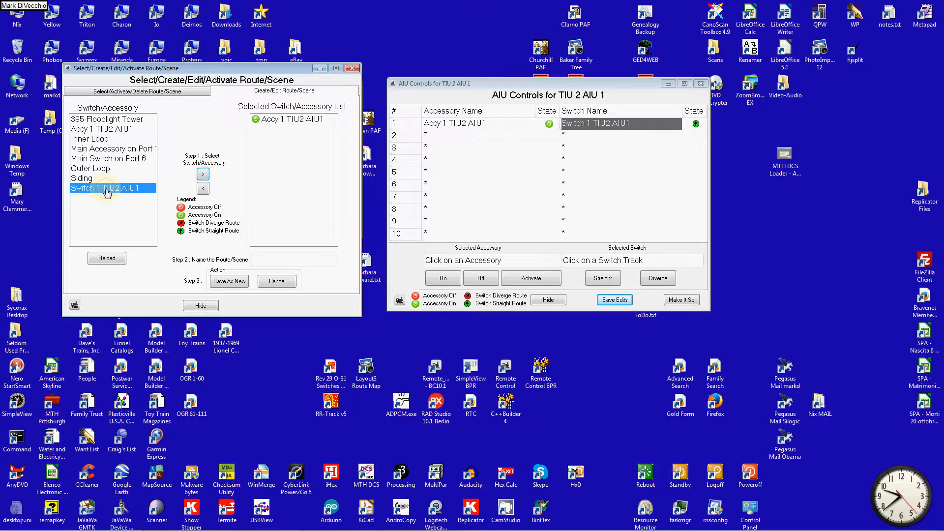
pyautogui.click(203, 175)
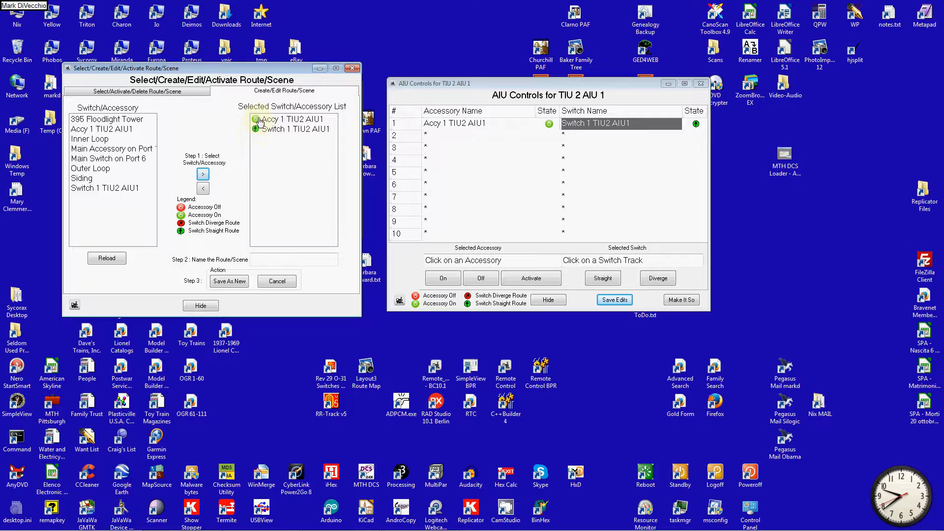
# In the new scene, toggle Accy 1 TIU2 AIU1 off and back on, and set Switch 1 TIU2 AIU1 to the diverge route
pyautogui.click(258, 119)
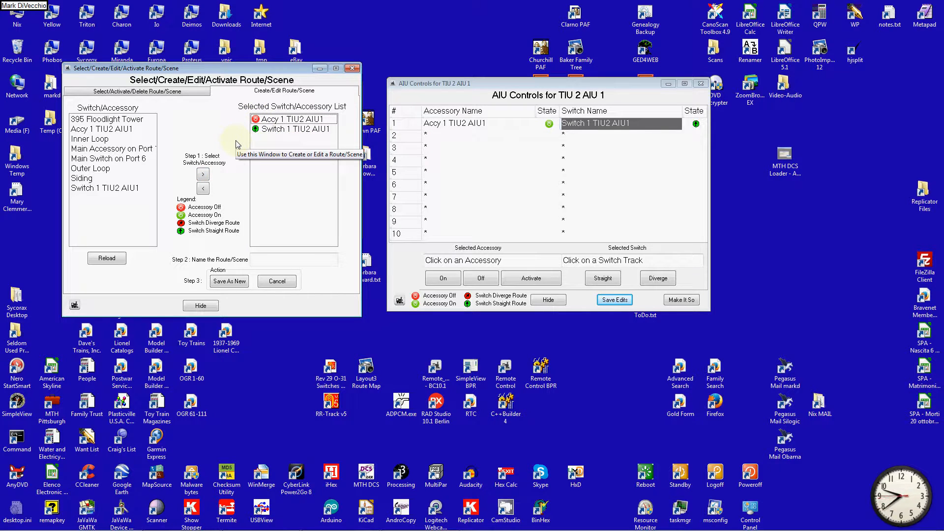
pyautogui.click(258, 121)
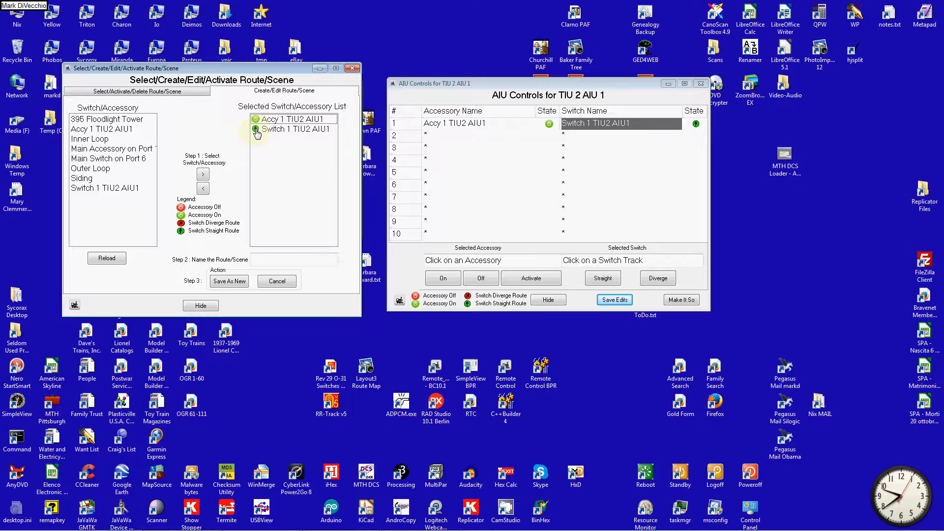
pyautogui.doubleClick(255, 130)
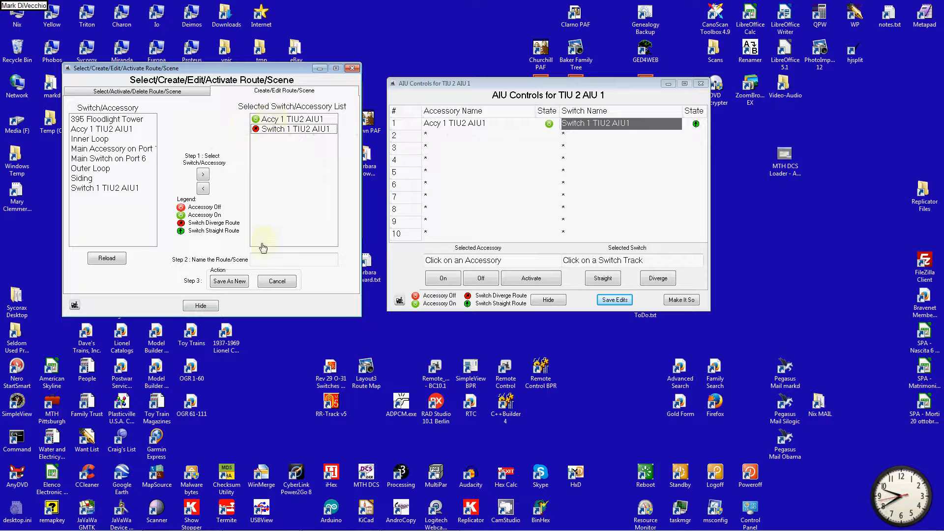
# Save the selection as a new scene named "Test Scene TIU2 AIU1" and activate it
pyautogui.click(262, 263)
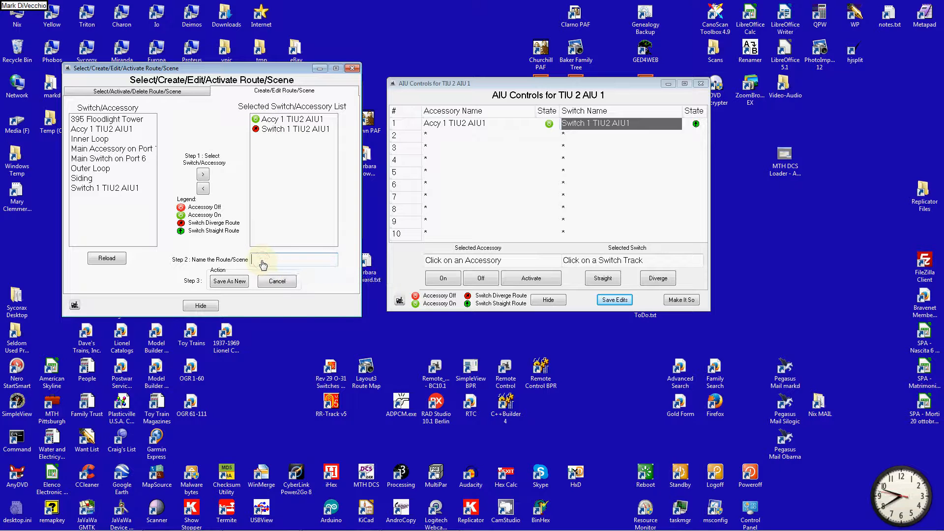
pyautogui.write('Test Scene TIU2 AIU1')
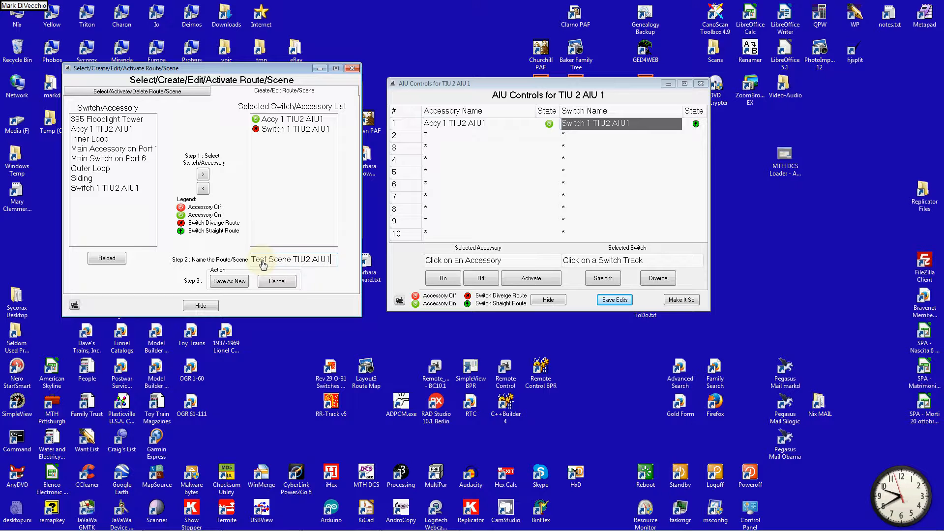
pyautogui.click(229, 281)
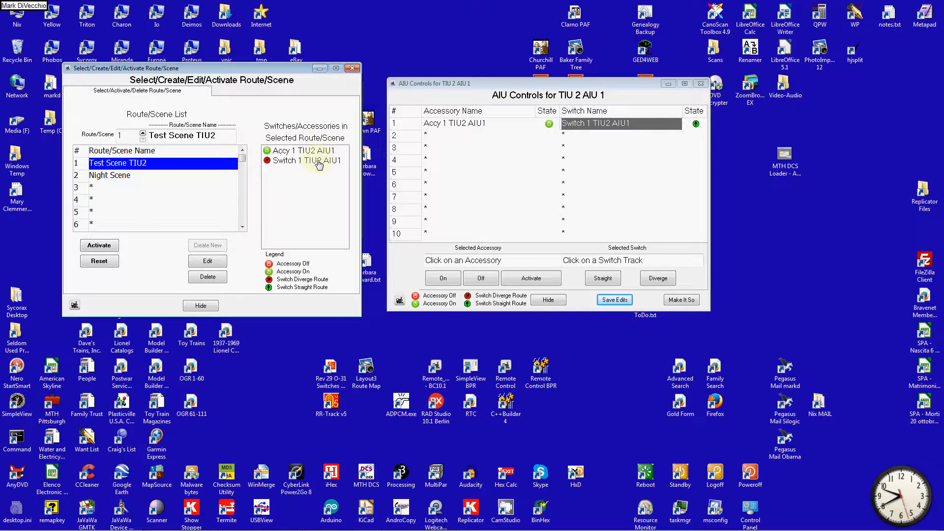
pyautogui.click(112, 247)
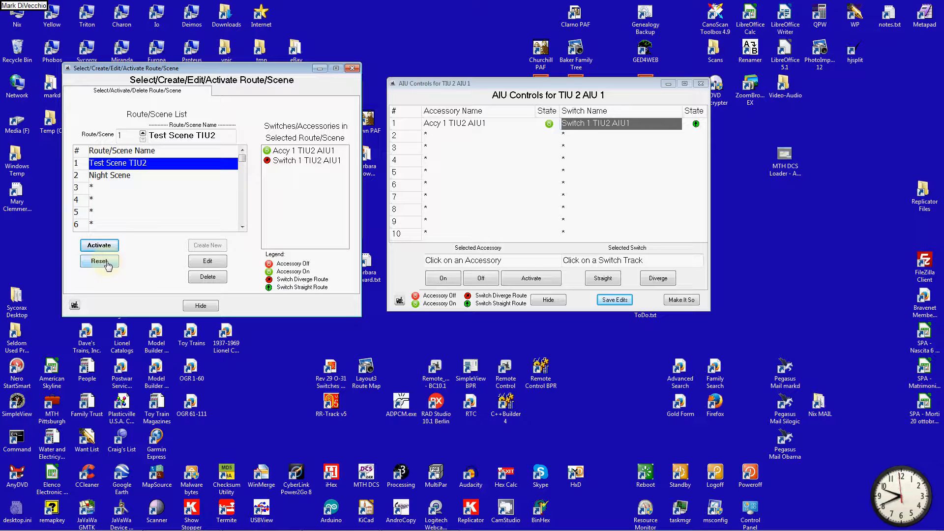
# Reset the scene Test Scene TIU2, then open it for editing and save it with its existing name and contents
pyautogui.click(99, 261)
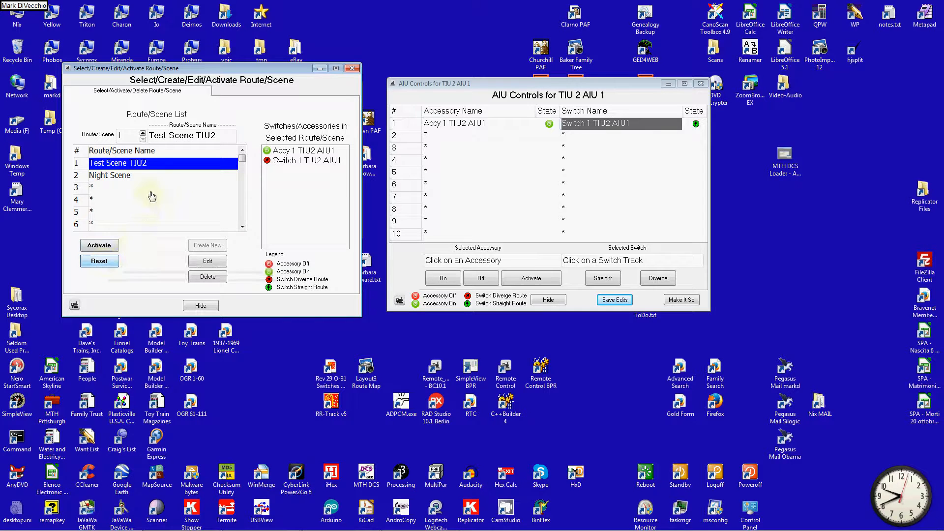
pyautogui.click(207, 262)
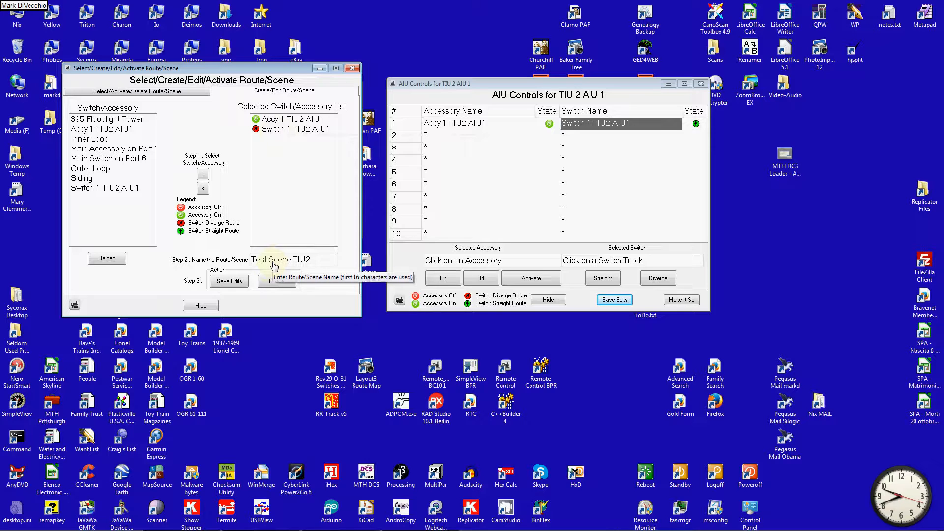
pyautogui.click(230, 281)
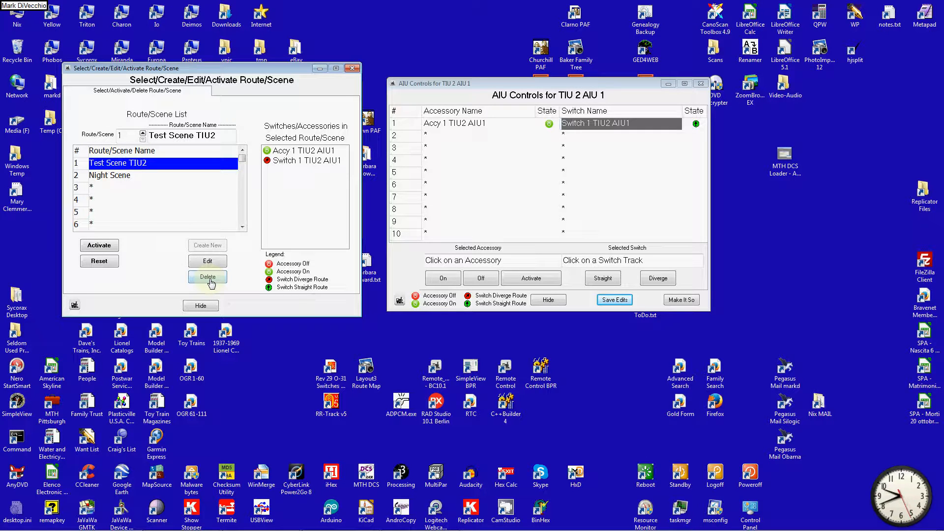
# Delete the route/scene "Night Scene" from slot 2 of the route/scene list
pyautogui.click(120, 177)
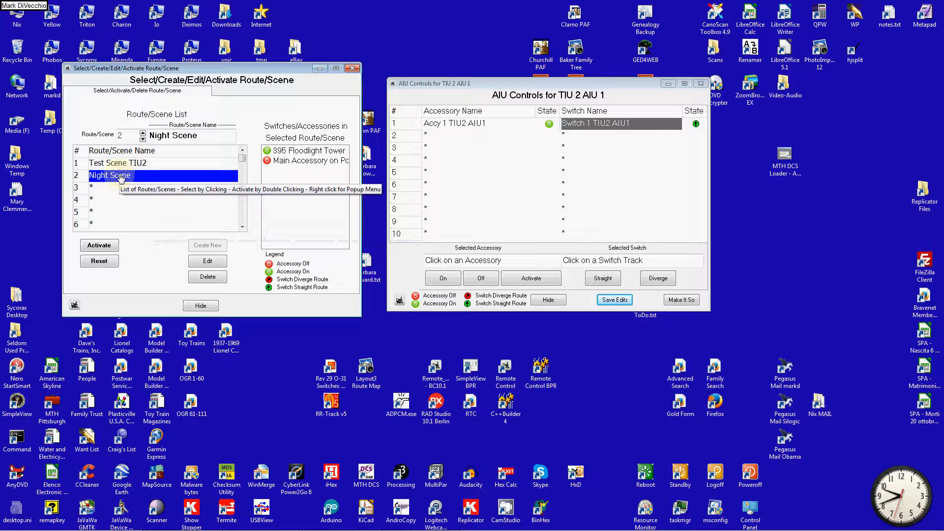
pyautogui.click(207, 276)
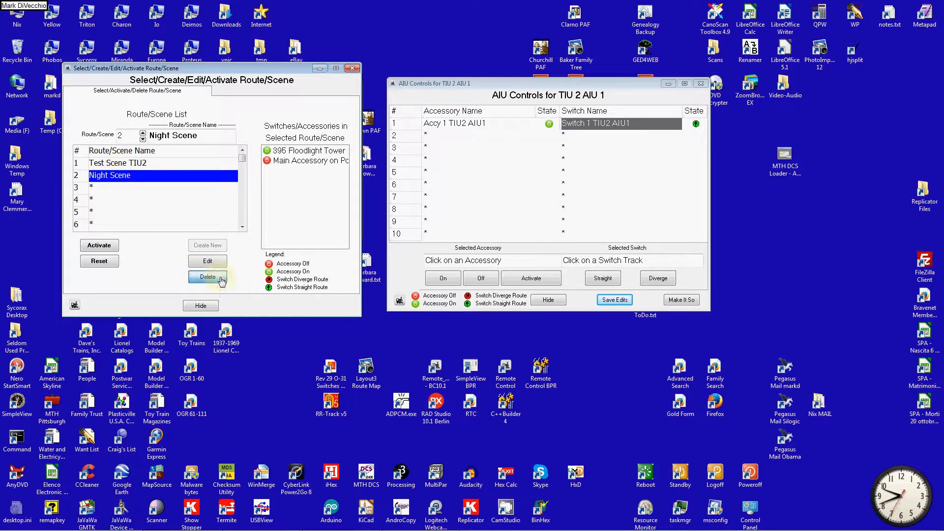
pyautogui.click(496, 305)
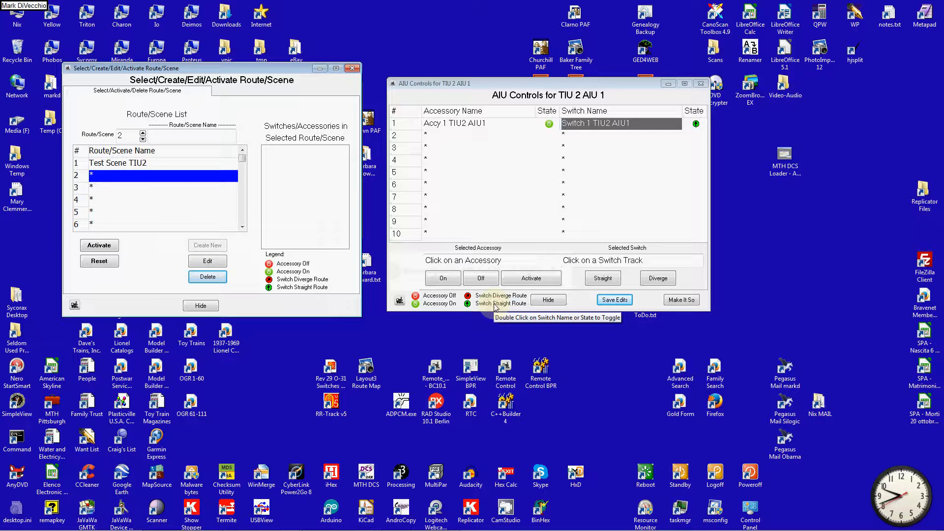
# Hide the route/scene and AIU control windows, disconnect from COM11 and exit Remote Train Control
pyautogui.click(200, 305)
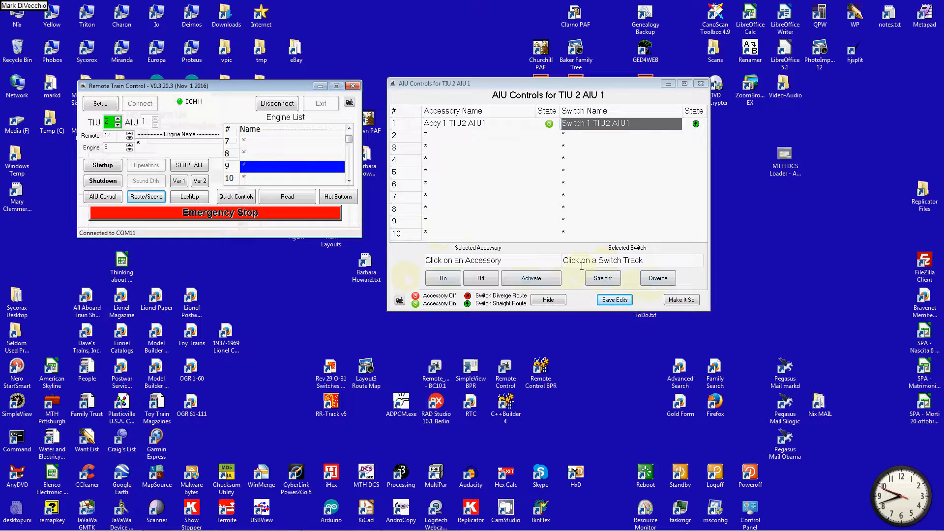
pyautogui.click(545, 300)
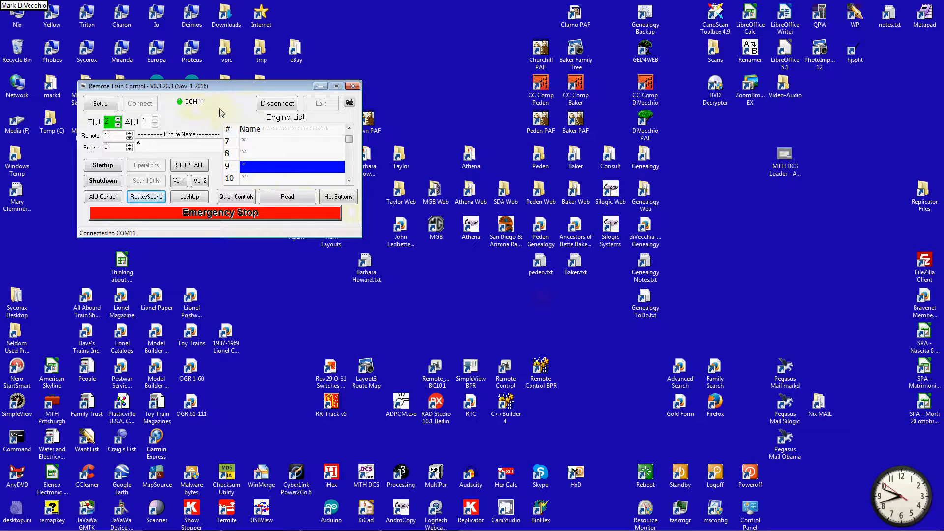
pyautogui.click(277, 103)
pyautogui.click(320, 103)
pyautogui.click(357, 152)
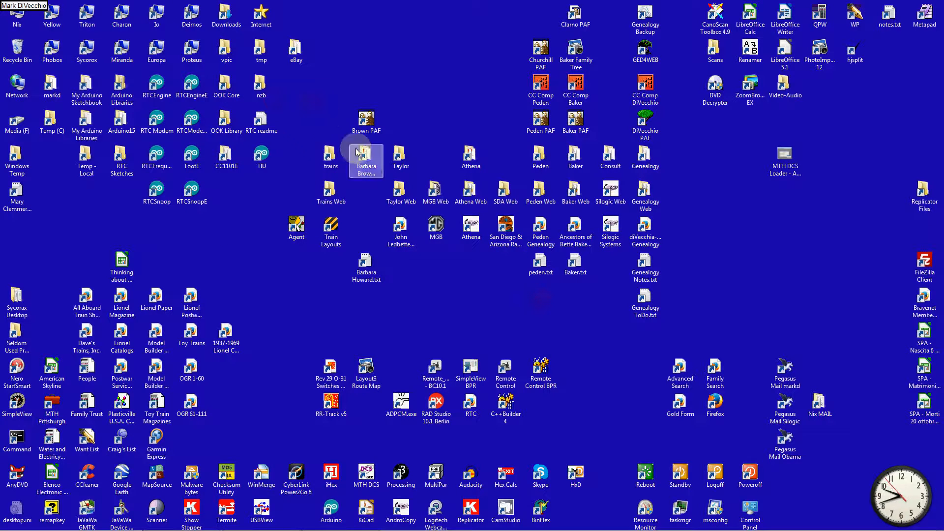